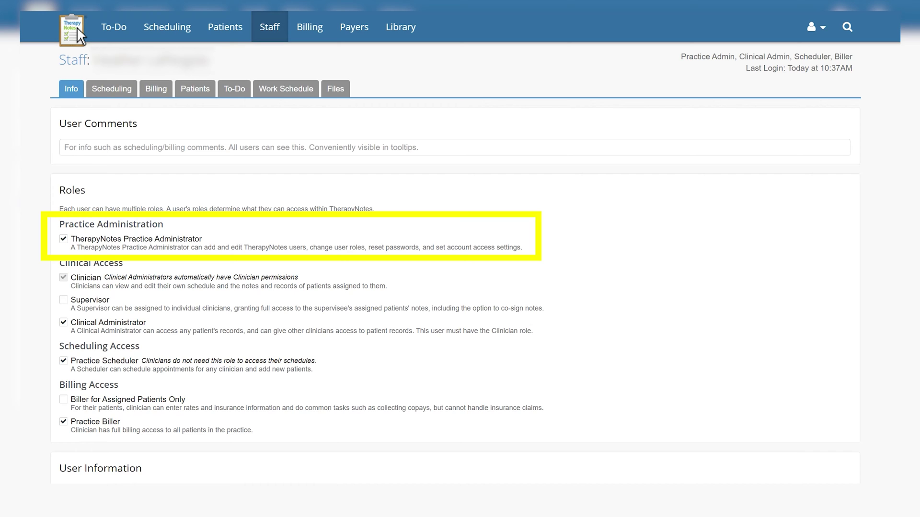
- Return to the TherapyNotes home page with the welcome message and To-Do list using the logo
{"action": "left_click", "coordinate": [77, 27]}
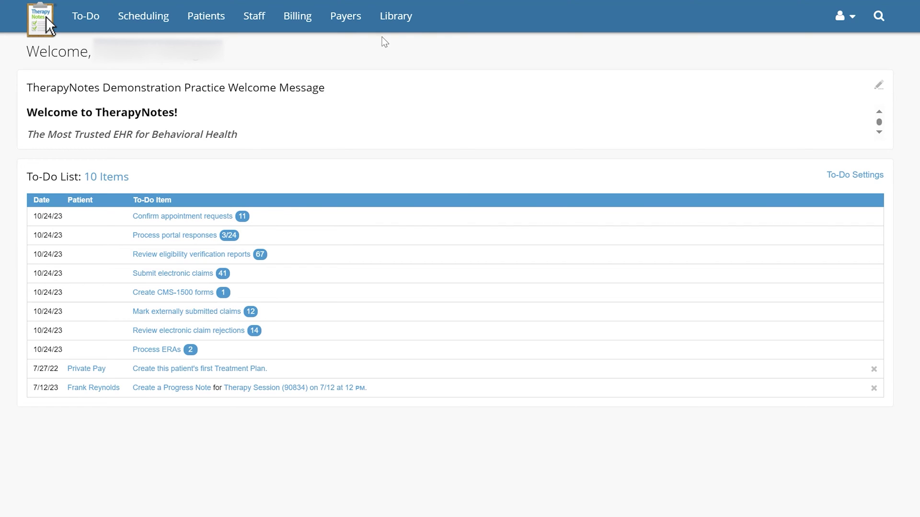
- Create a new portal form called 'New Form' from Library's Portal Forms list
{"action": "left_click", "coordinate": [391, 29]}
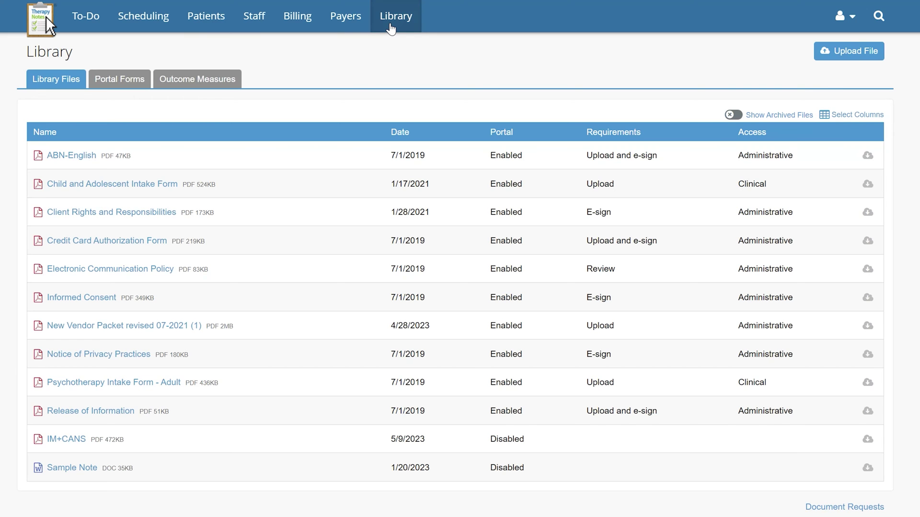
{"action": "left_click", "coordinate": [138, 83]}
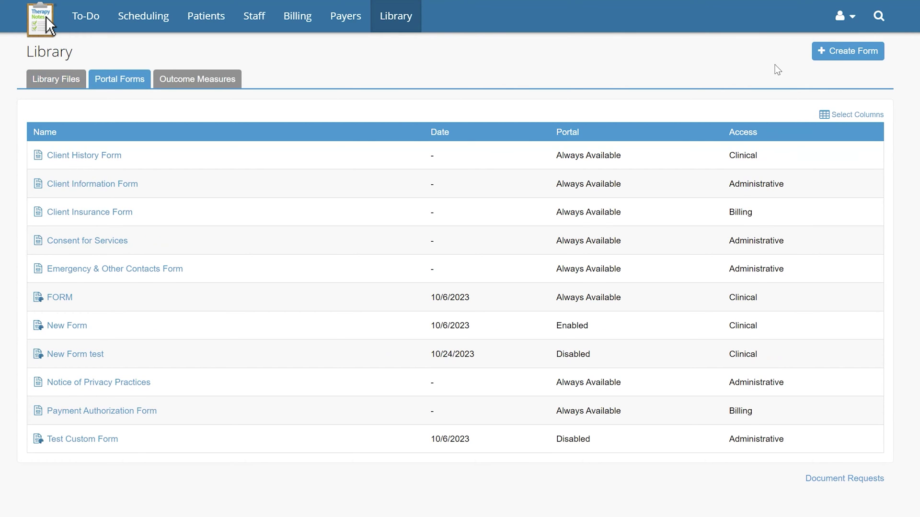
{"action": "left_click", "coordinate": [828, 59]}
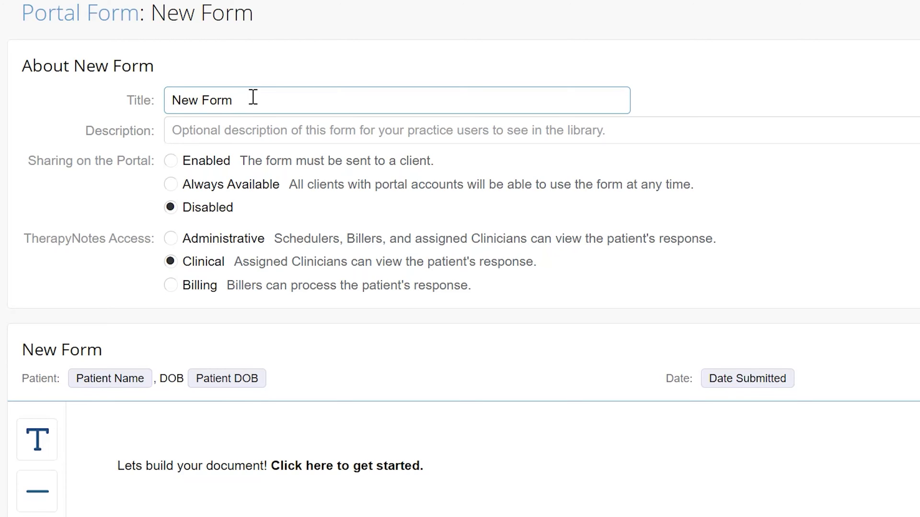
{"action": "left_click", "coordinate": [256, 126]}
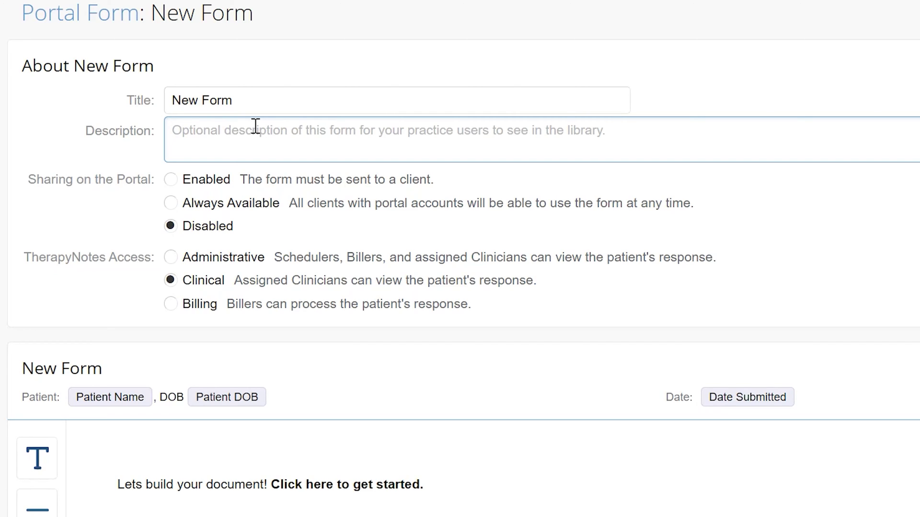
{"action": "left_click", "coordinate": [188, 193]}
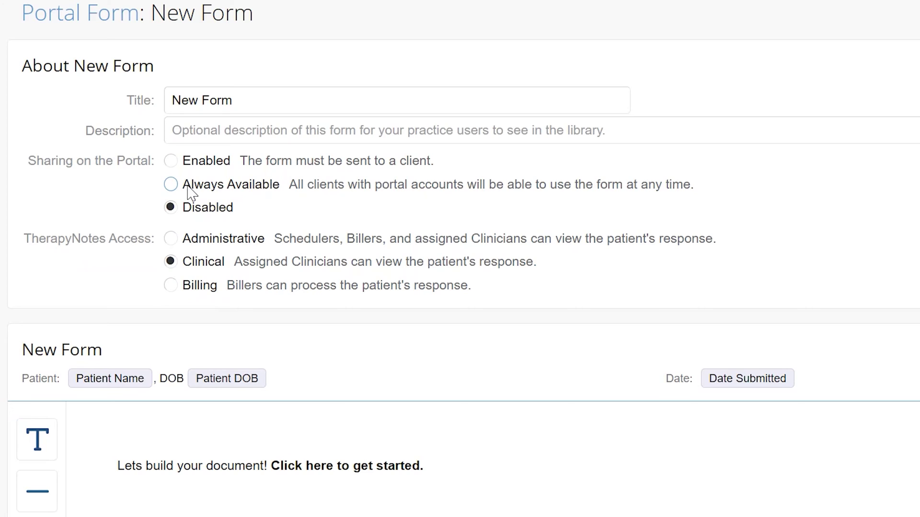
{"action": "left_click", "coordinate": [174, 164]}
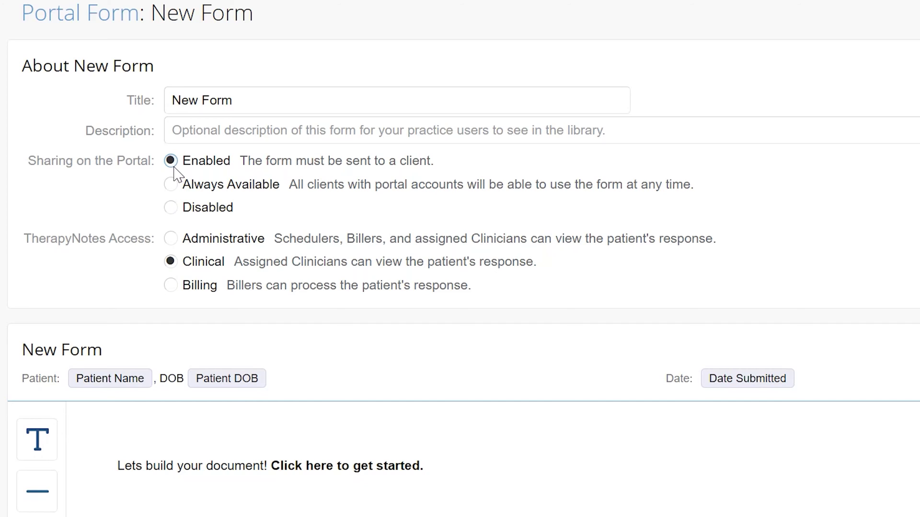
{"action": "left_click", "coordinate": [173, 185]}
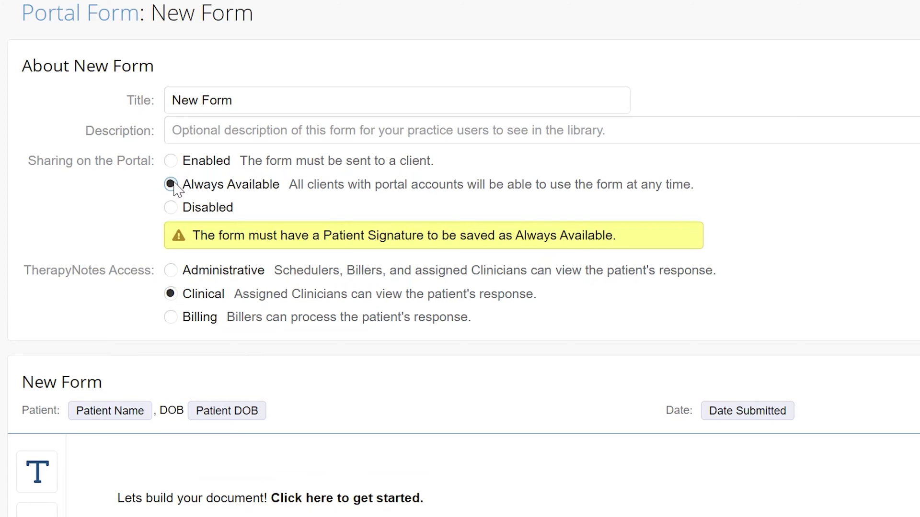
{"action": "left_click", "coordinate": [175, 208]}
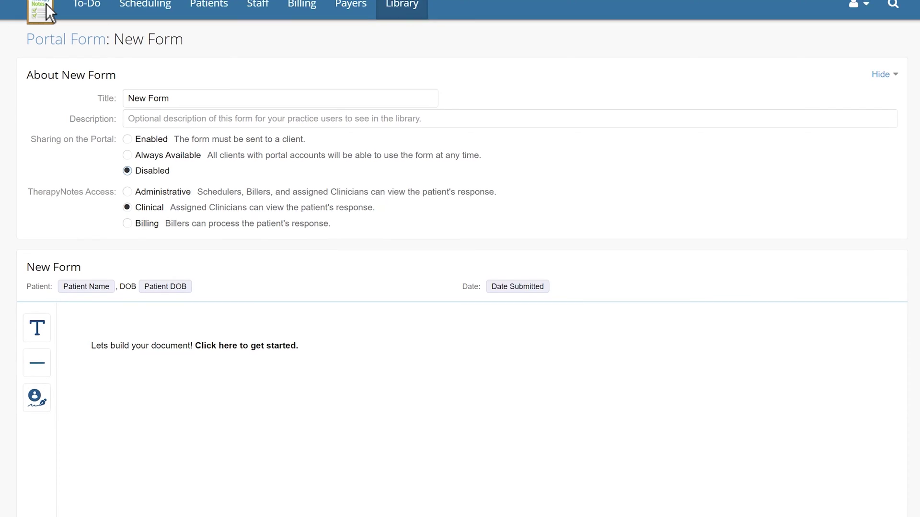
- Convert the 'Lets build your document!' placeholder into a text block, keeping Paragraph style
{"action": "mouse_move", "coordinate": [128, 356]}
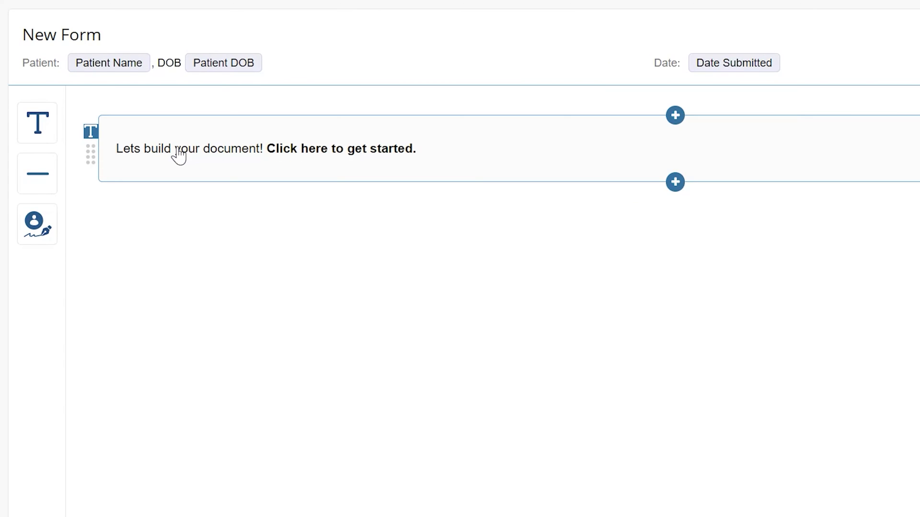
{"action": "left_click", "coordinate": [175, 154]}
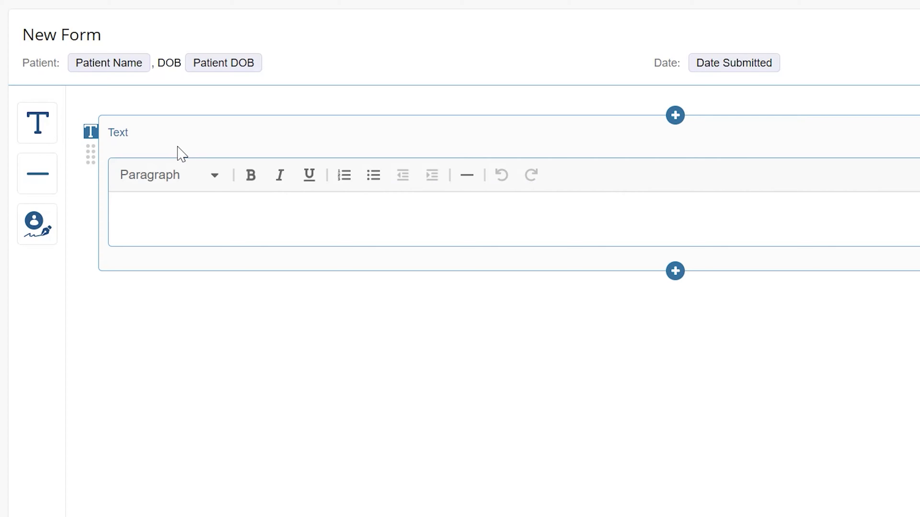
{"action": "left_click", "coordinate": [212, 178]}
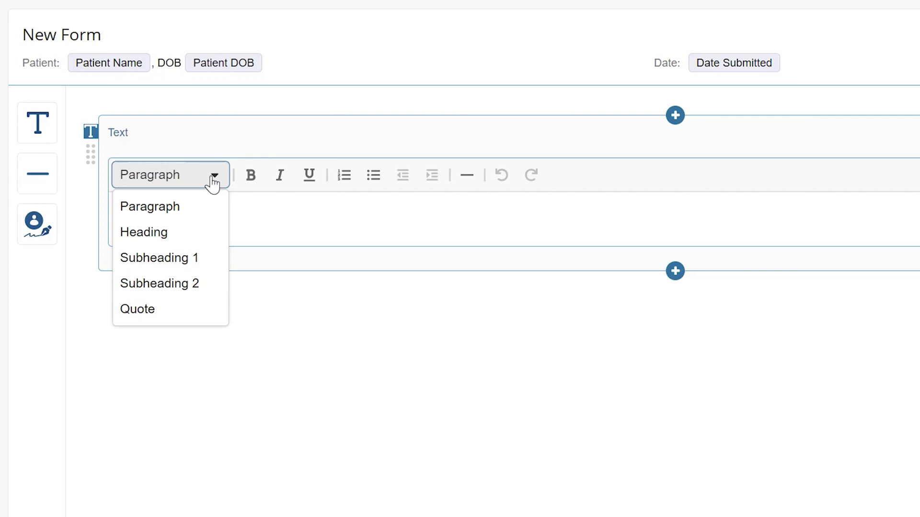
{"action": "left_click", "coordinate": [212, 182]}
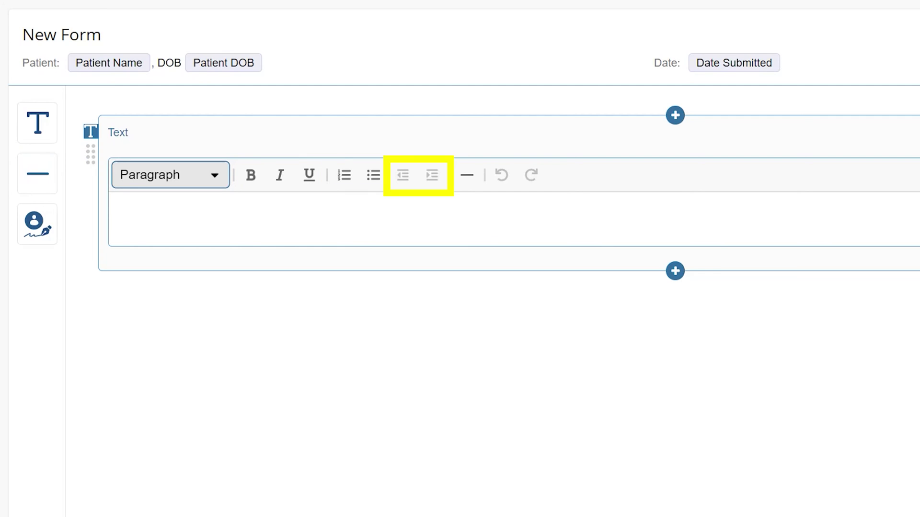
- Add a divider, text blocks and a Patient Signature block, and enable Practice Acknowledgment
{"action": "left_click_drag", "start_coordinate": [37, 174], "coordinate": [129, 278]}
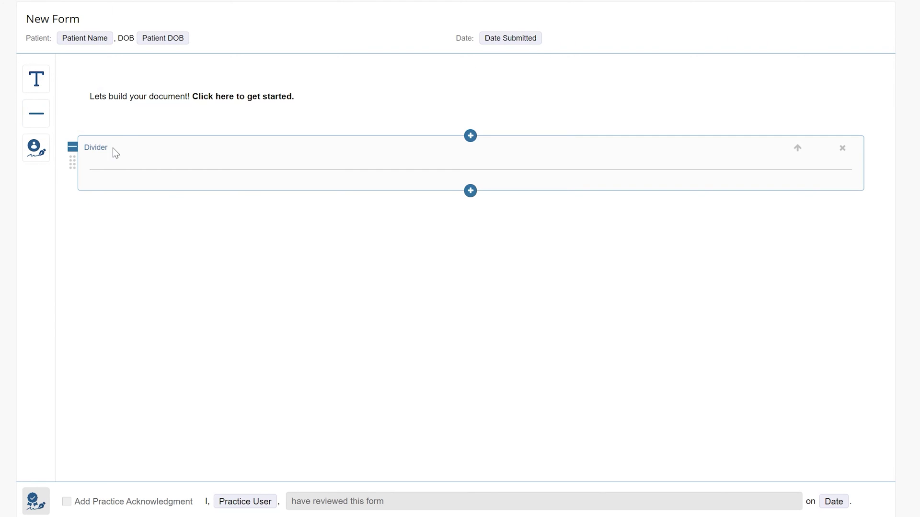
{"action": "left_click", "coordinate": [126, 108]}
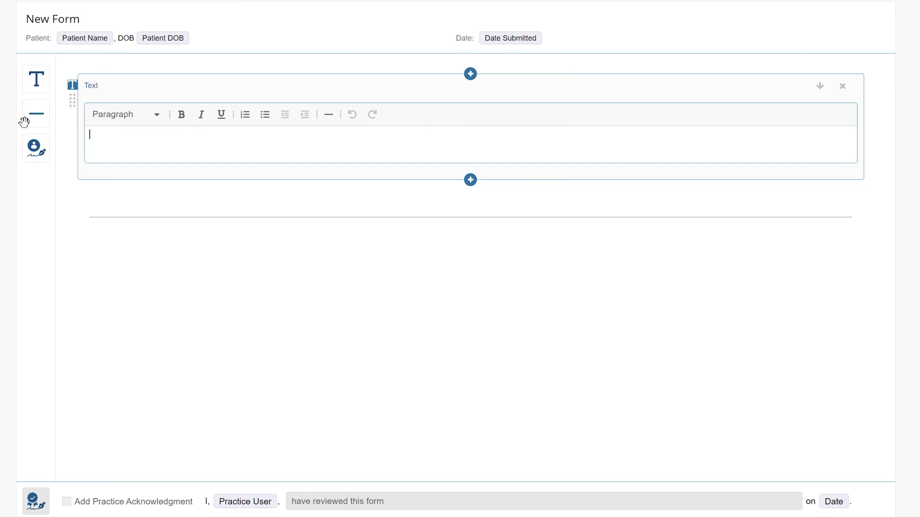
{"action": "left_click_drag", "start_coordinate": [37, 79], "coordinate": [144, 254]}
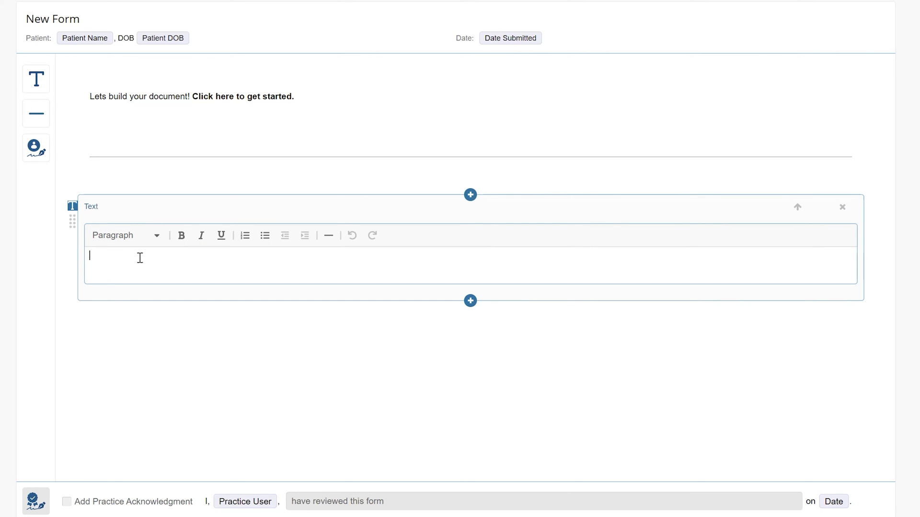
{"action": "left_click_drag", "start_coordinate": [36, 147], "coordinate": [124, 328]}
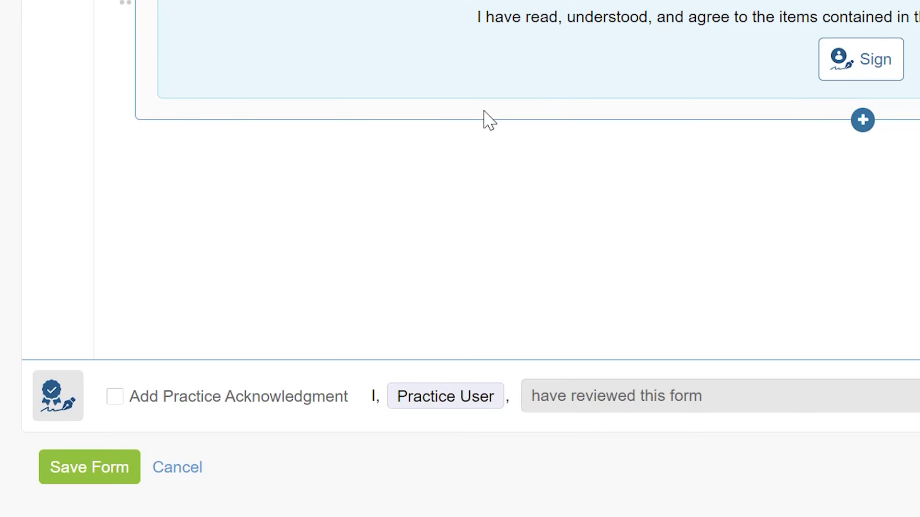
{"action": "left_click", "coordinate": [181, 406]}
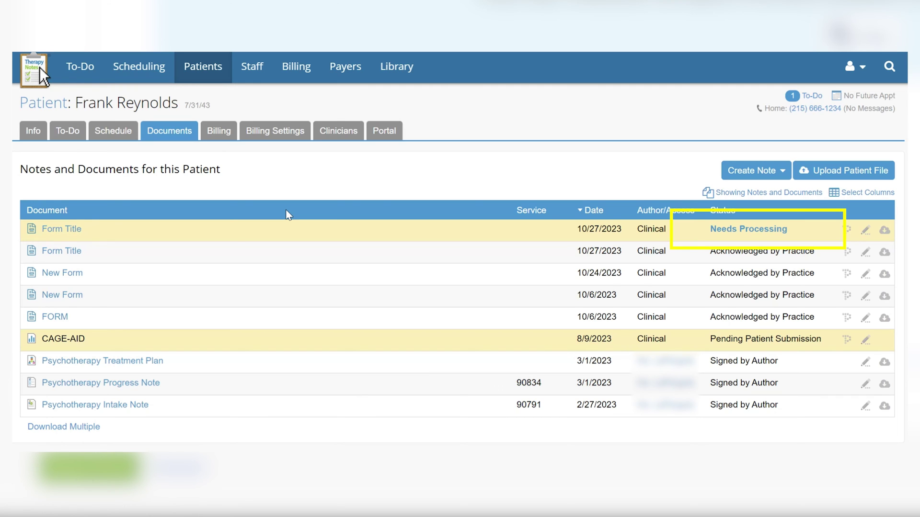
- Move from the patient's Needs Processing documents to the staff member's Info page
{"action": "left_click", "coordinate": [40, 67]}
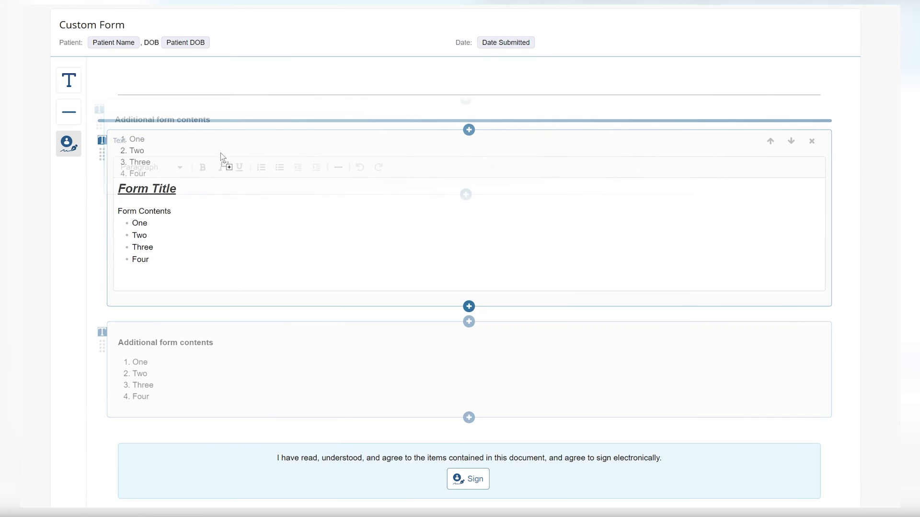
- Reorder the content, separator and signature blocks, add a text block, and save the form
{"action": "left_click_drag", "start_coordinate": [220, 154], "coordinate": [221, 91]}
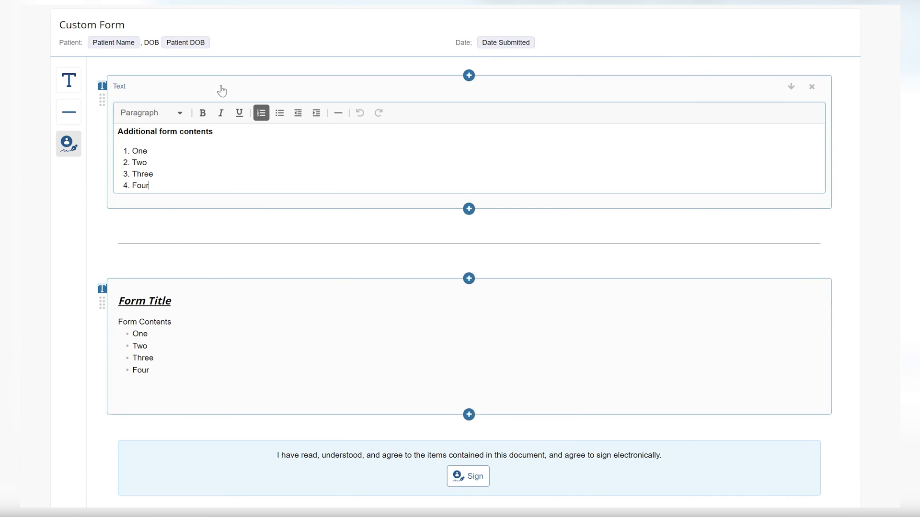
{"action": "left_click_drag", "start_coordinate": [179, 248], "coordinate": [178, 92]}
{"action": "left_click_drag", "start_coordinate": [309, 405], "coordinate": [297, 276]}
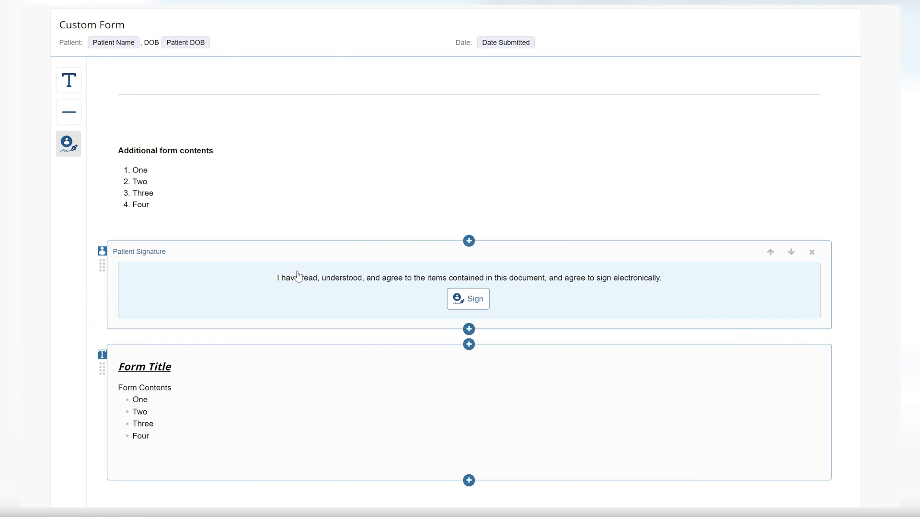
{"action": "left_click_drag", "start_coordinate": [68, 80], "coordinate": [230, 484]}
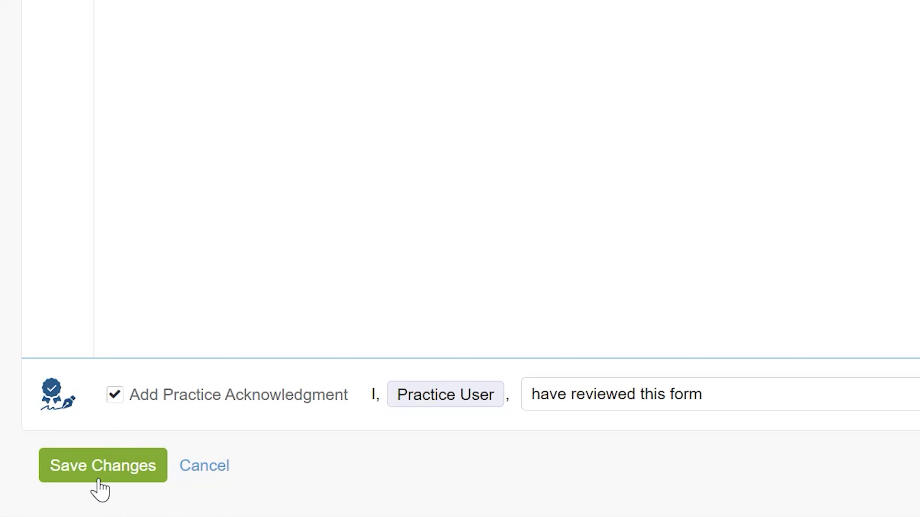
{"action": "left_click", "coordinate": [100, 479]}
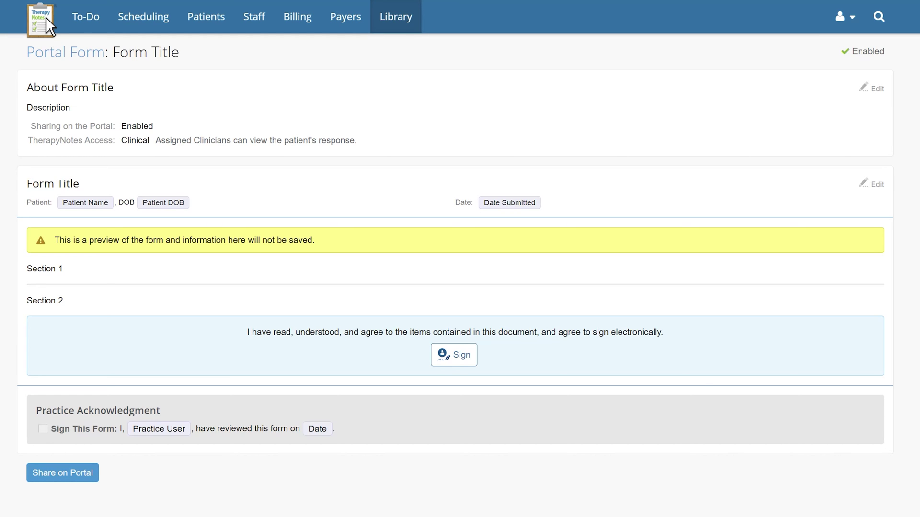
- Send the Form Title form to the selected patient as a portal e-sign document request
{"action": "left_click", "coordinate": [36, 475]}
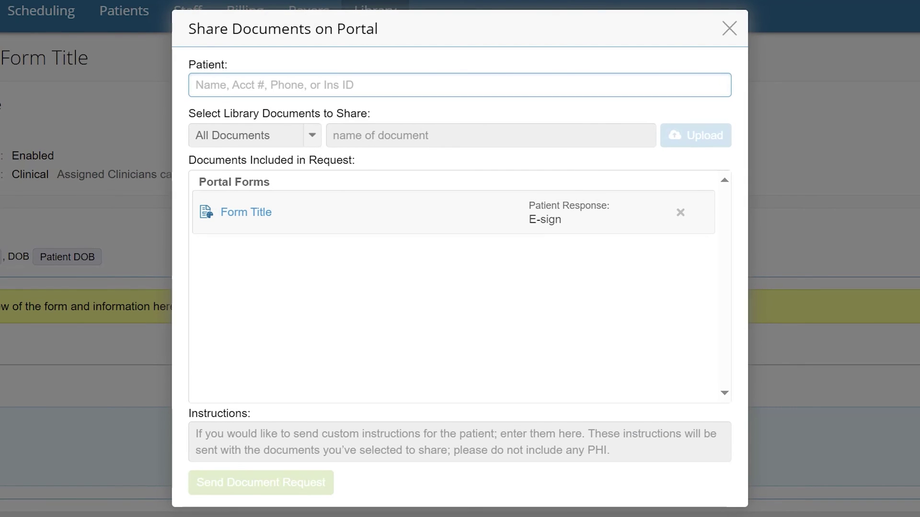
{"action": "type", "text": "fr"}
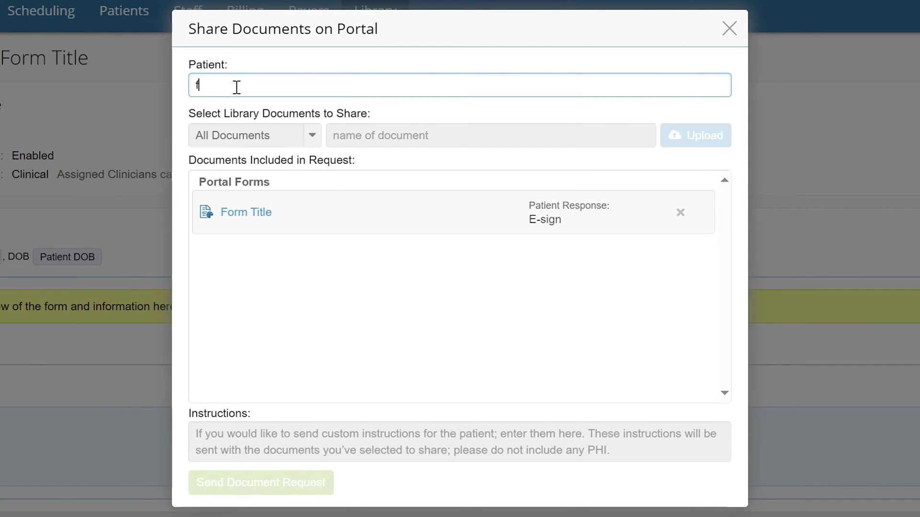
{"action": "left_click", "coordinate": [238, 111]}
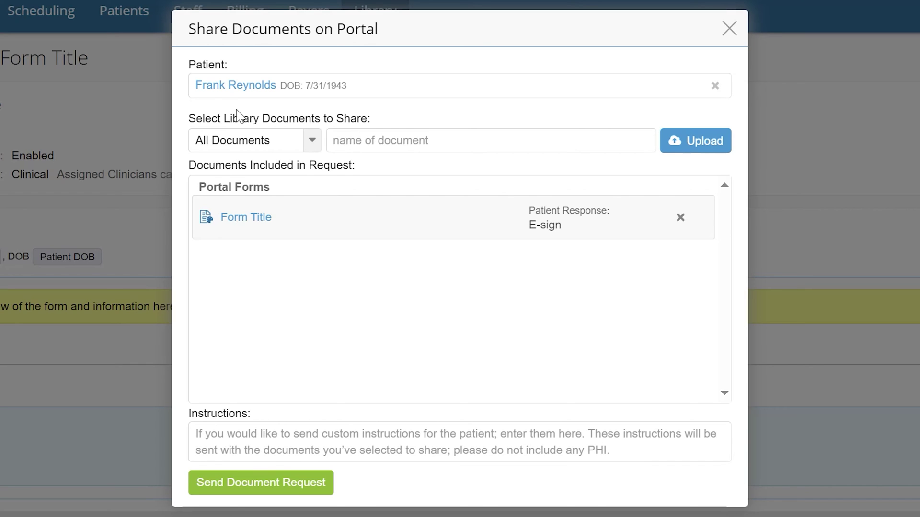
{"action": "left_click", "coordinate": [246, 436]}
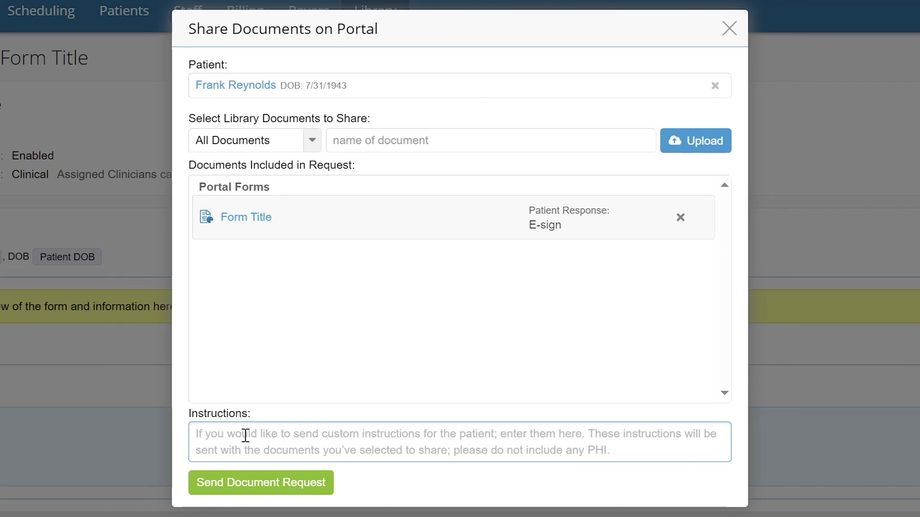
{"action": "left_click", "coordinate": [250, 485]}
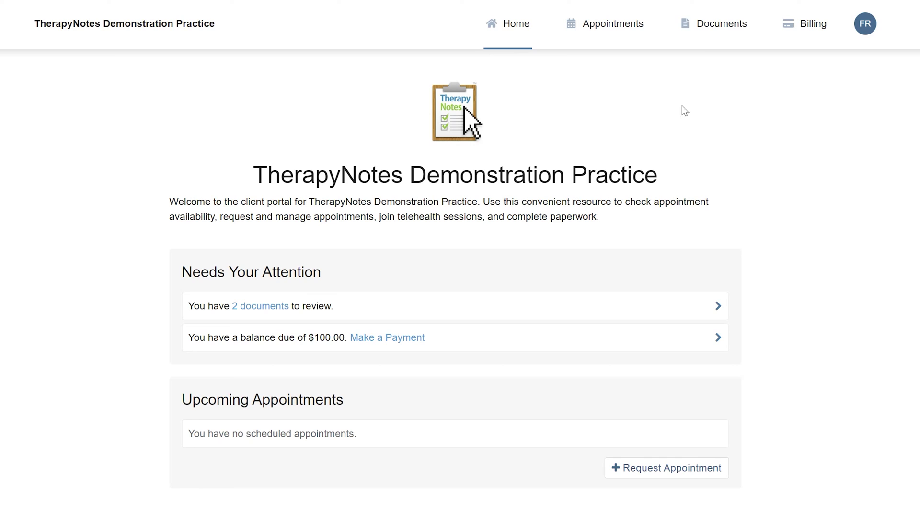
- Open Form Title in the portal, draw a signature, fill Signed By, and submit it
{"action": "left_click", "coordinate": [712, 43]}
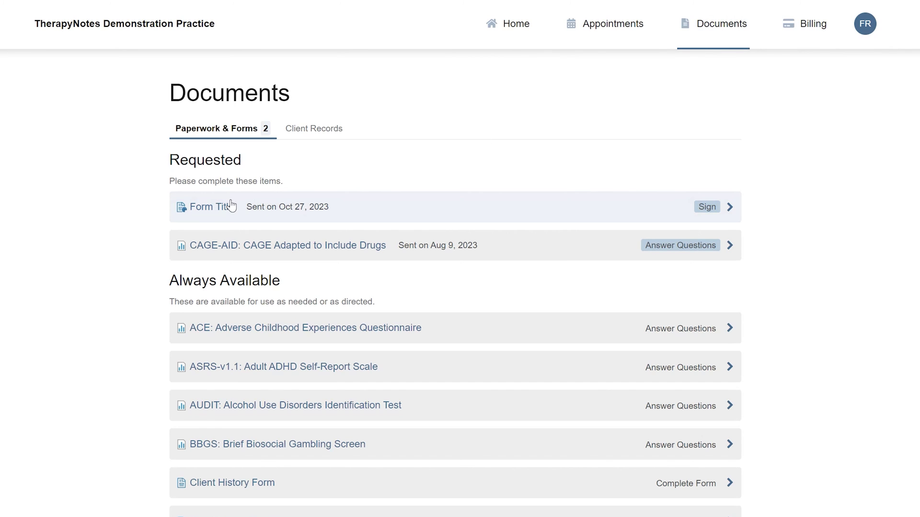
{"action": "left_click", "coordinate": [222, 207]}
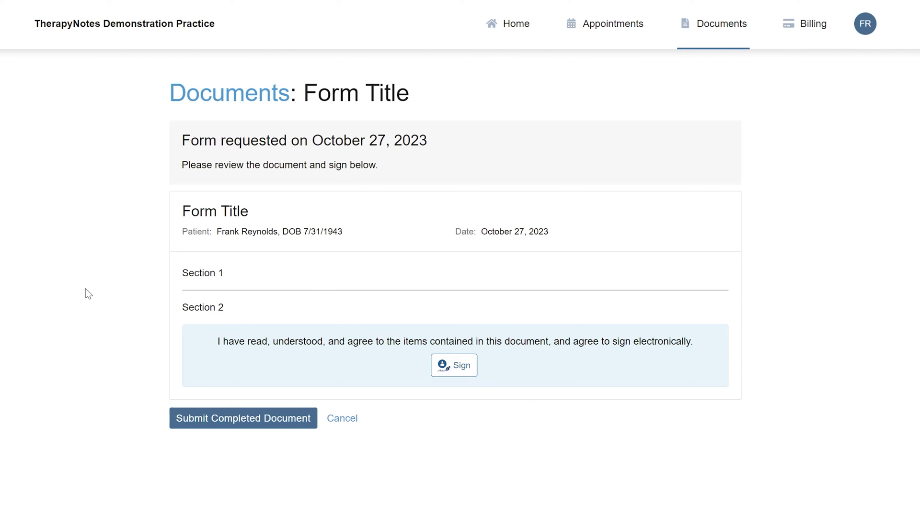
{"action": "left_click", "coordinate": [452, 367]}
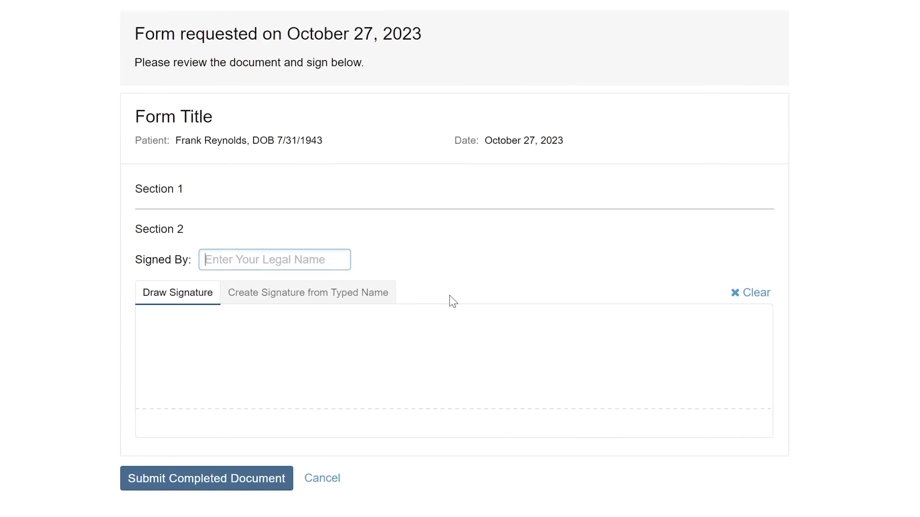
{"action": "left_click_drag", "start_coordinate": [271, 401], "coordinate": [228, 424]}
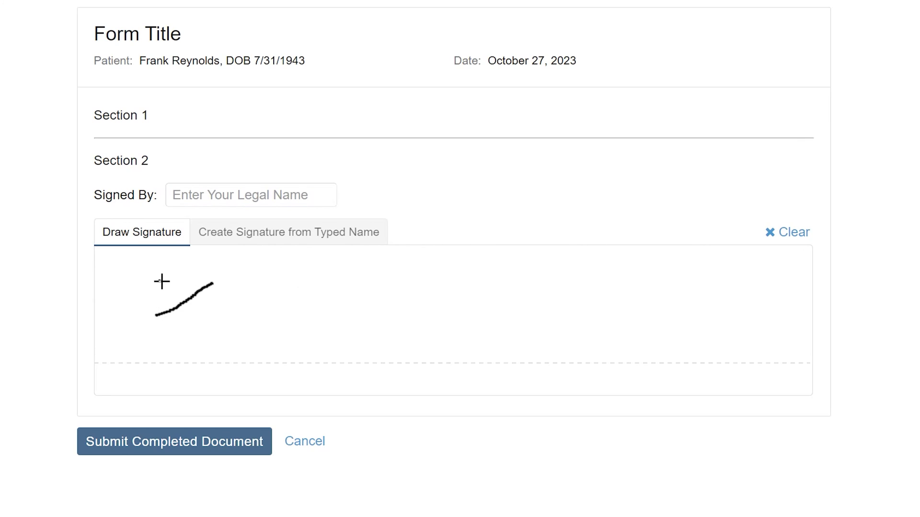
{"action": "left_click_drag", "start_coordinate": [160, 282], "coordinate": [218, 326]}
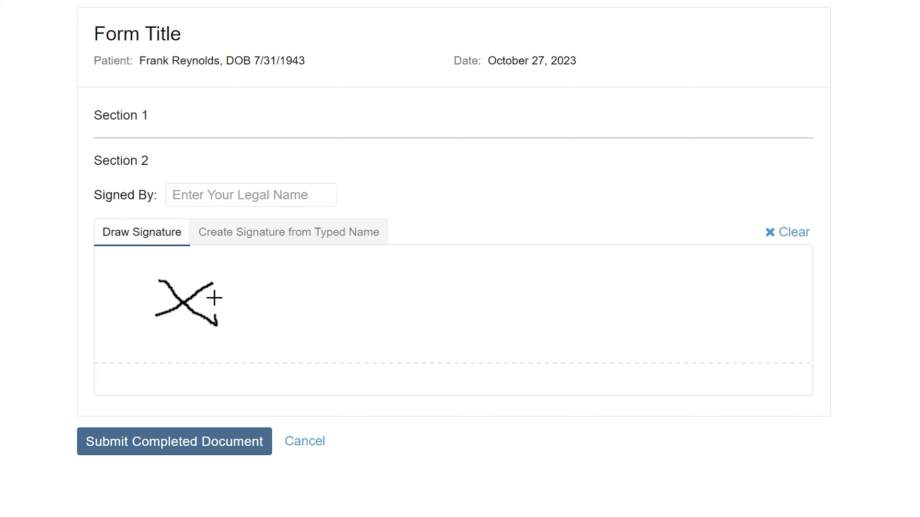
{"action": "left_click", "coordinate": [225, 197]}
{"action": "type", "text": "name"}
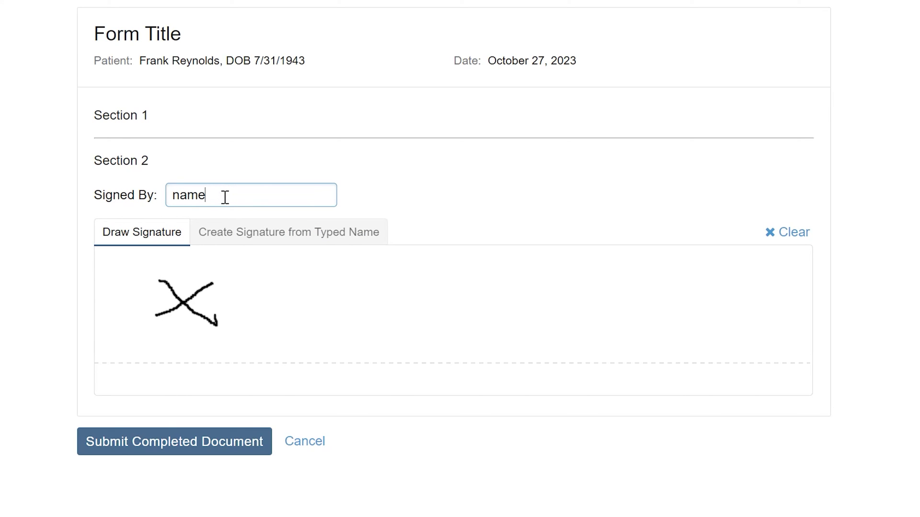
{"action": "left_click", "coordinate": [173, 451]}
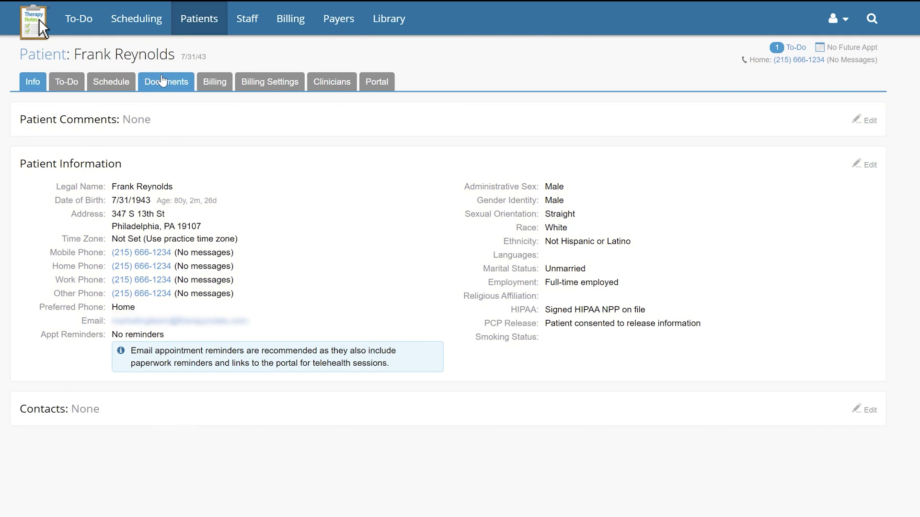
- Open the Needs Processing Form Title, tick Sign This Form, and sign the practice acknowledgment
{"action": "left_click", "coordinate": [163, 80]}
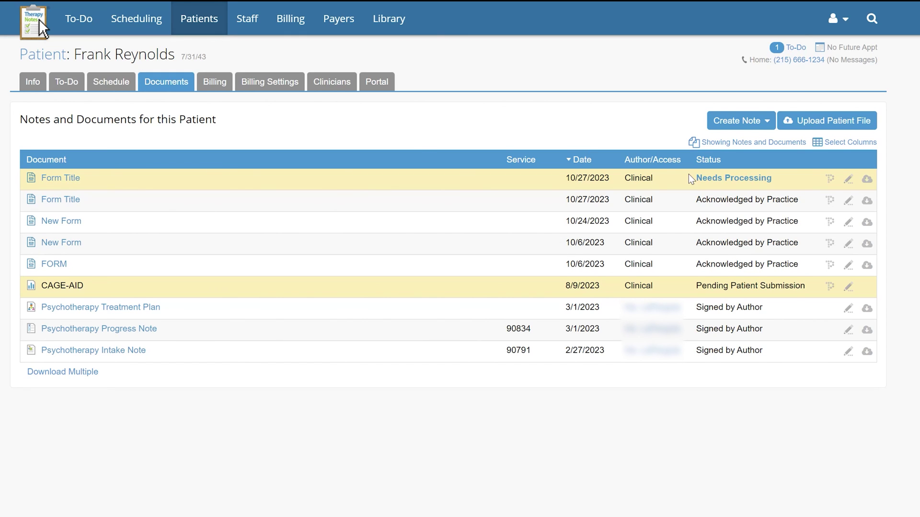
{"action": "left_click", "coordinate": [699, 181]}
{"action": "scroll", "coordinate": [697, 122], "scroll_direction": "down", "scroll_amount": 2}
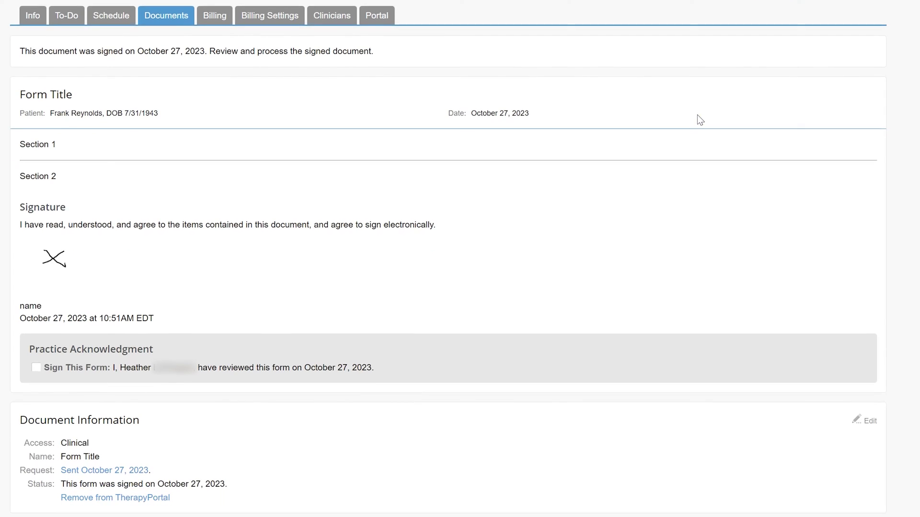
{"action": "left_click", "coordinate": [37, 335]}
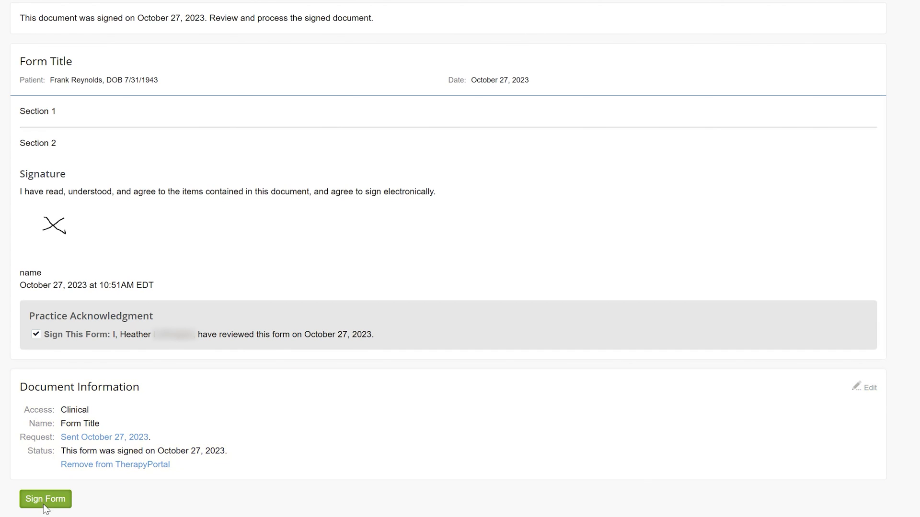
{"action": "left_click", "coordinate": [44, 503]}
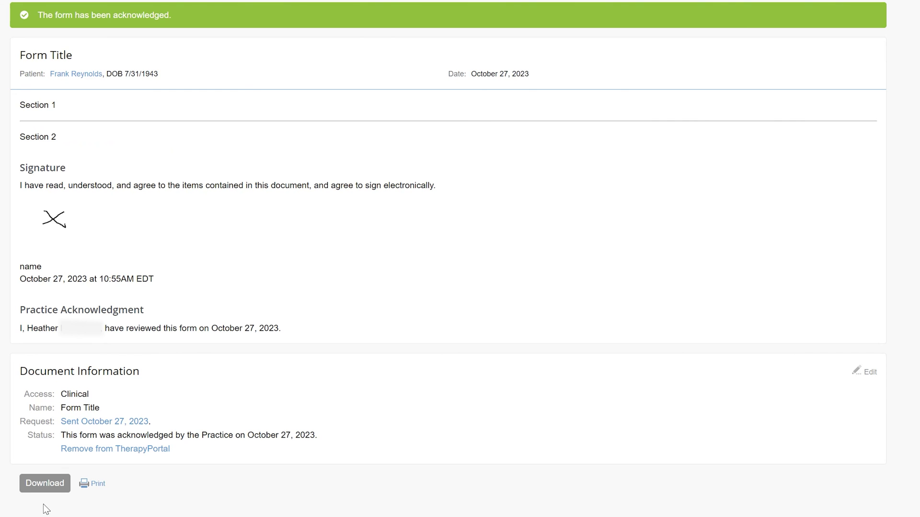